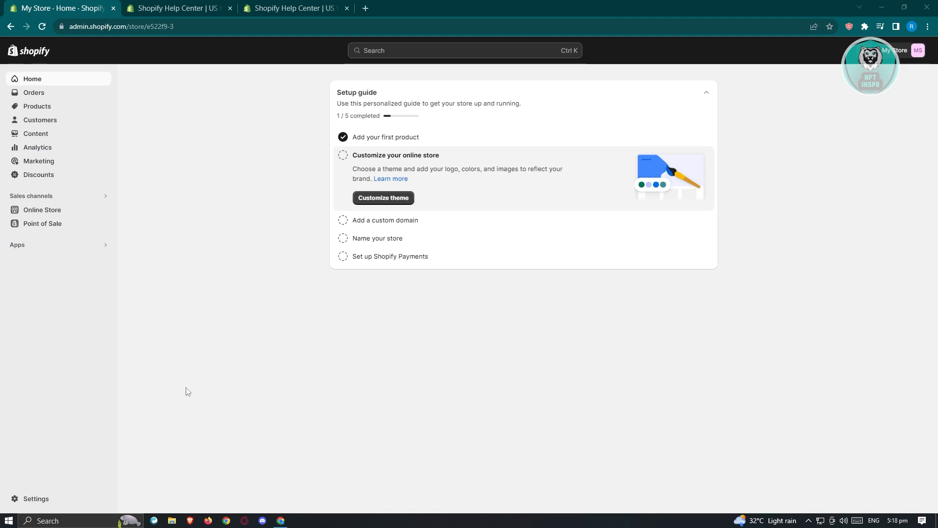
Open the store's Taxes and duties settings and view the list of countries and regions.
{"action": "left_click", "coordinate": [42, 499]}
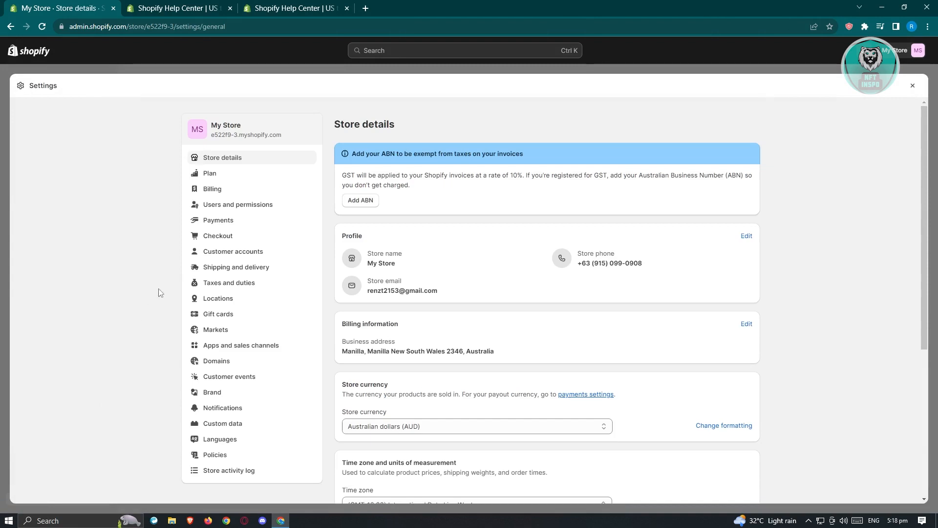
{"action": "left_click", "coordinate": [251, 285]}
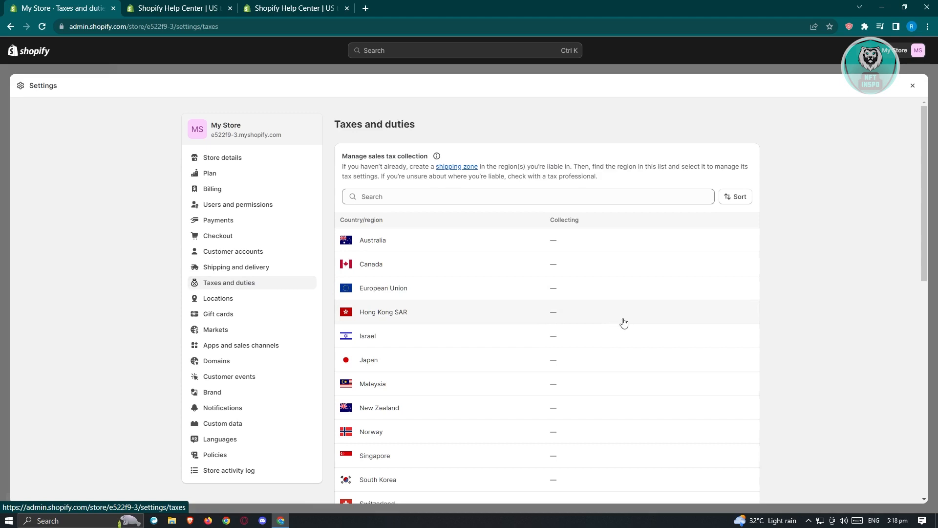
{"action": "scroll", "coordinate": [624, 324], "scroll_direction": "down", "scroll_amount": 1}
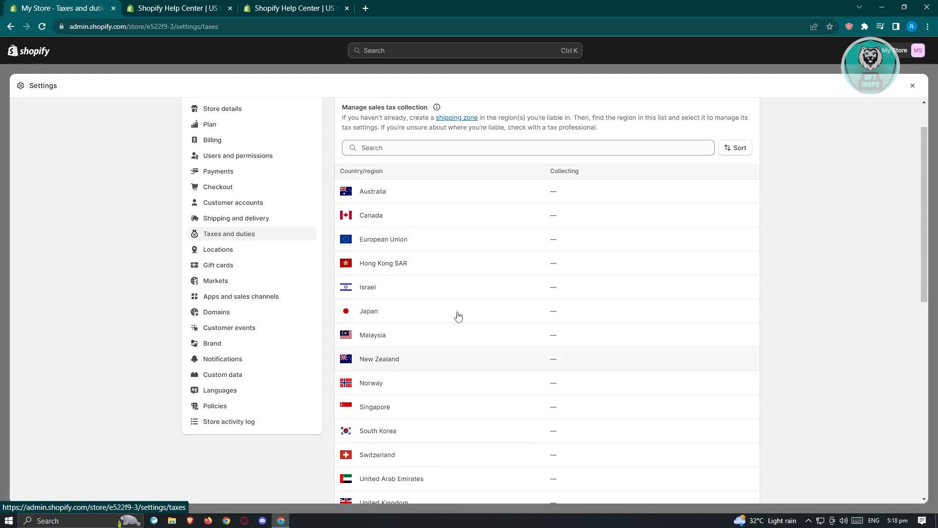
Consult the GST help article linked in Australia's Collect GST form, dismiss the form and return to the country list.
{"action": "left_click", "coordinate": [370, 193]}
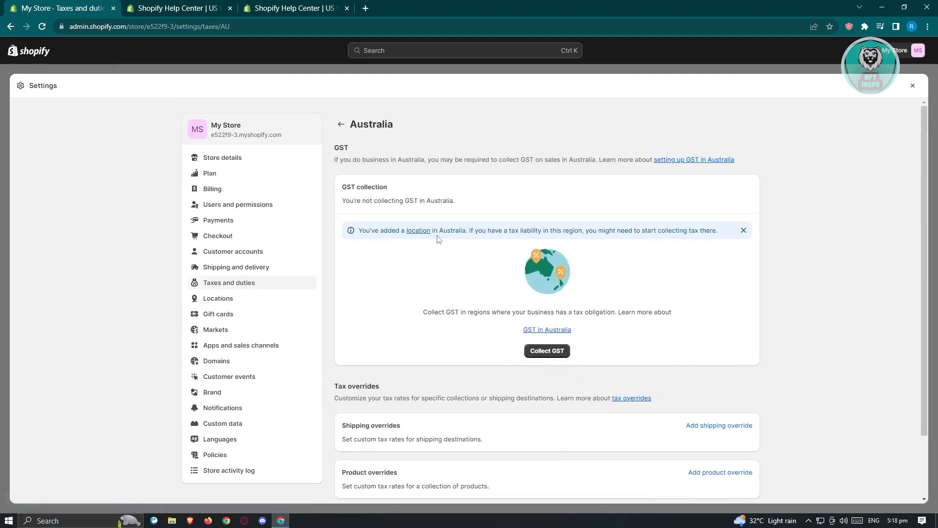
{"action": "left_click", "coordinate": [551, 353]}
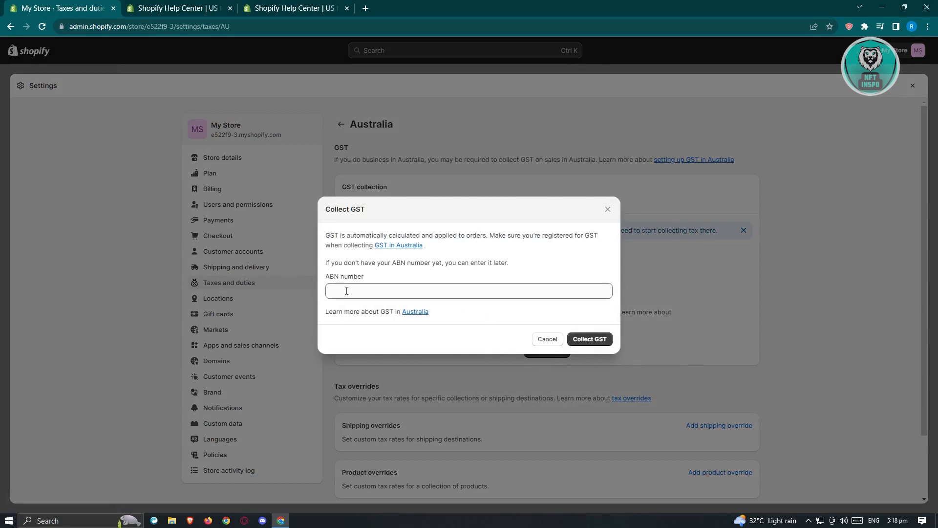
{"action": "left_click", "coordinate": [398, 245]}
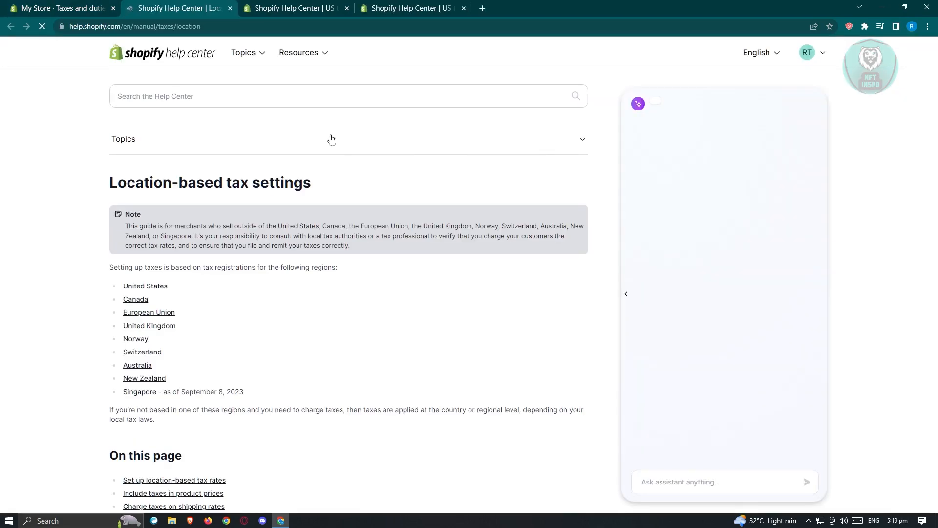
{"action": "scroll", "coordinate": [439, 310], "scroll_direction": "down", "scroll_amount": 1}
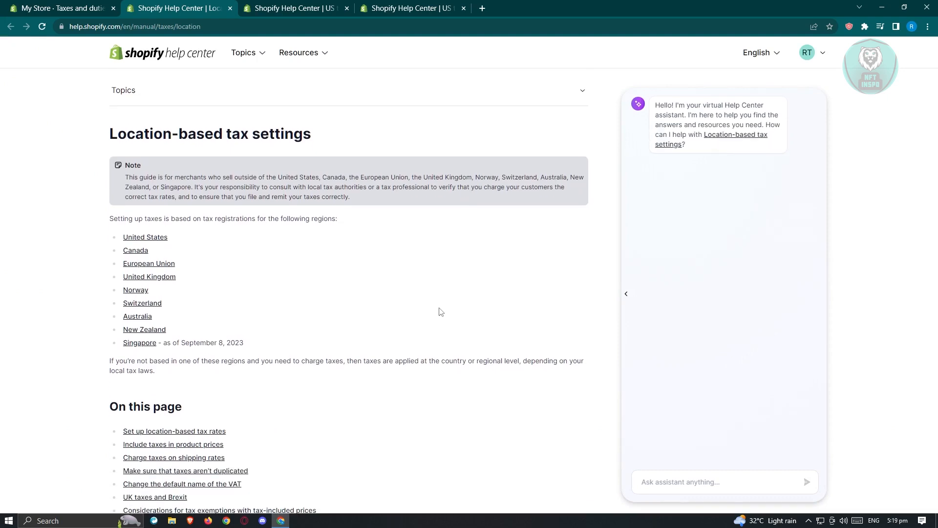
{"action": "left_click", "coordinate": [65, 6]}
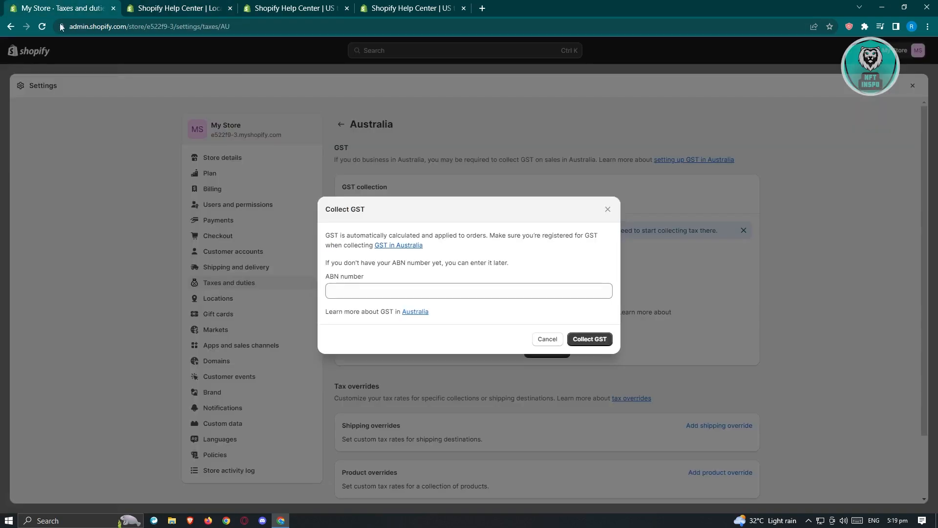
{"action": "left_click", "coordinate": [608, 209]}
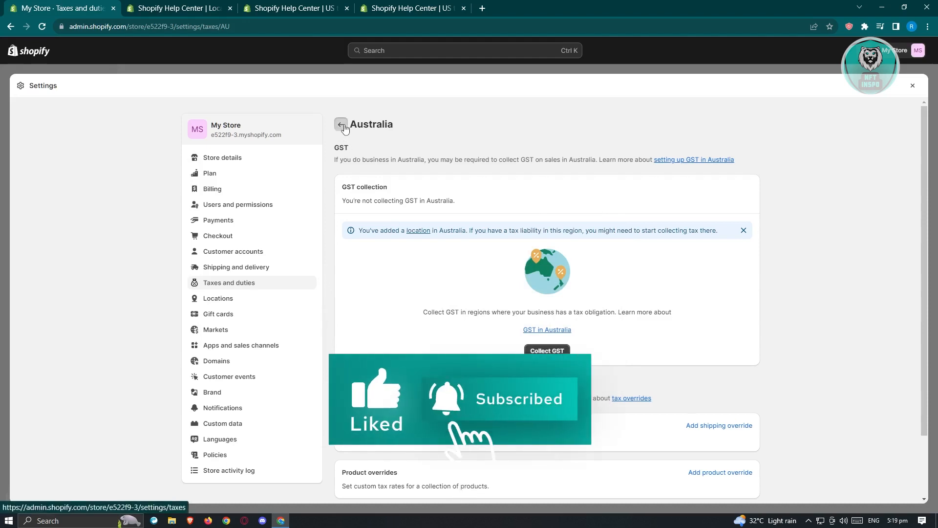
{"action": "left_click", "coordinate": [341, 125]}
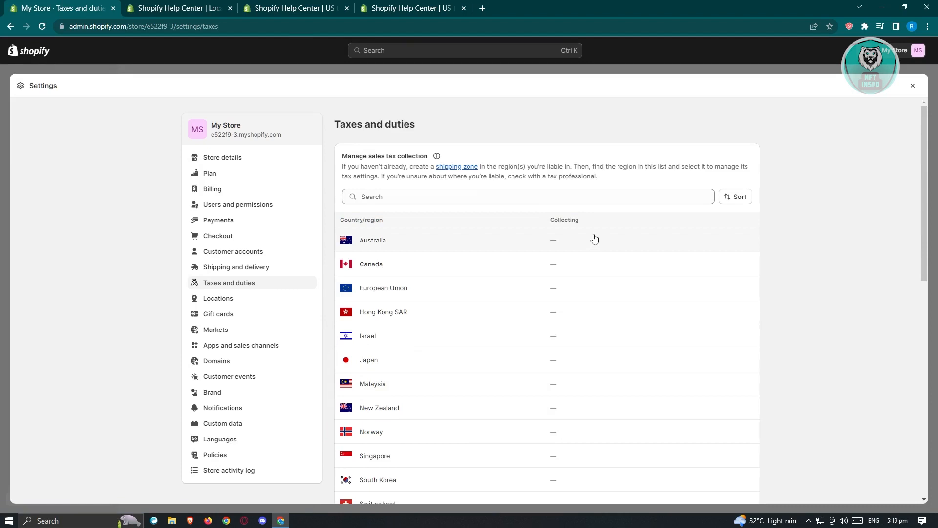
Open the United States tax settings from the full list of countries and regions.
{"action": "scroll", "coordinate": [640, 295], "scroll_direction": "down", "scroll_amount": 1}
{"action": "scroll", "coordinate": [648, 295], "scroll_direction": "down", "scroll_amount": 3}
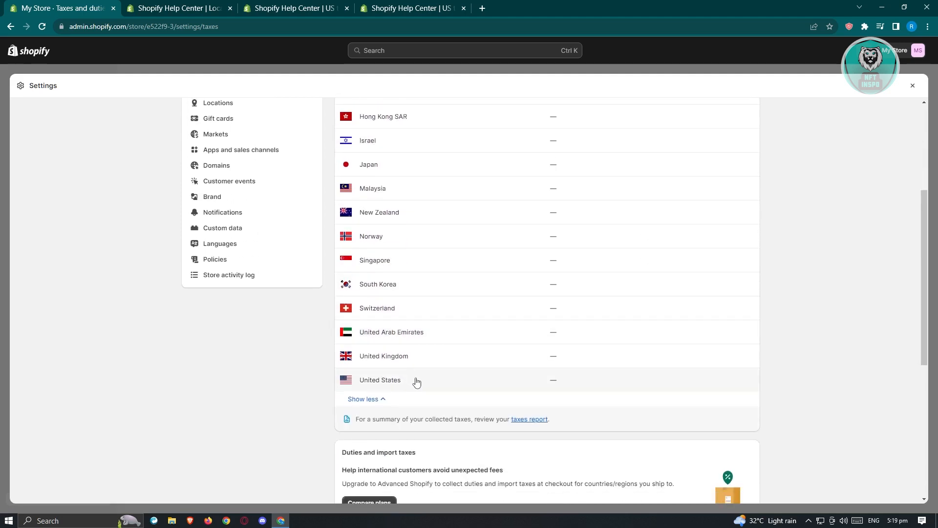
{"action": "scroll", "coordinate": [432, 300], "scroll_direction": "up", "scroll_amount": 4}
{"action": "scroll", "coordinate": [435, 298], "scroll_direction": "down", "scroll_amount": 3}
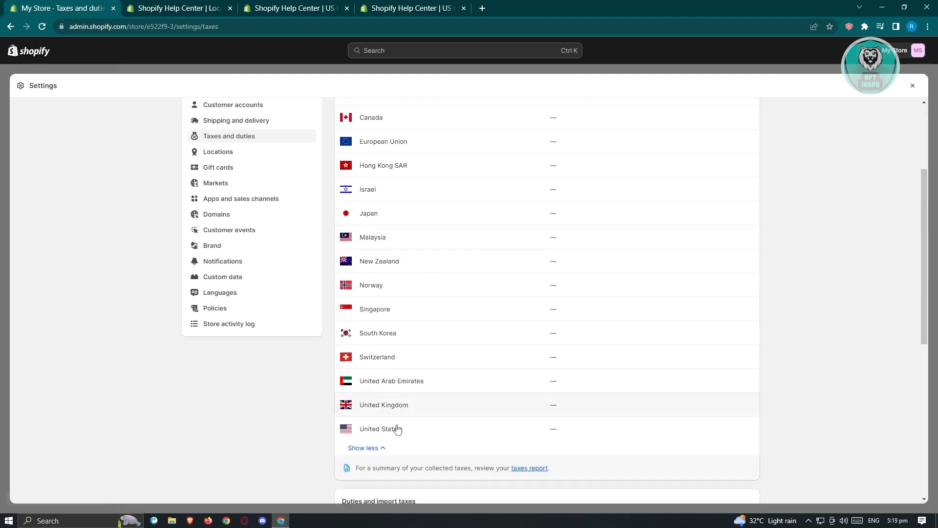
{"action": "left_click", "coordinate": [366, 449]}
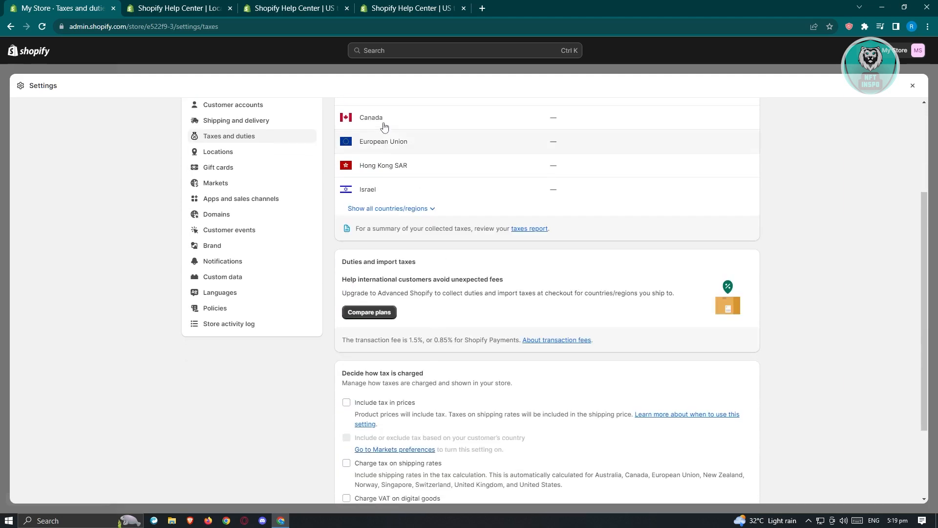
{"action": "left_click", "coordinate": [387, 209]}
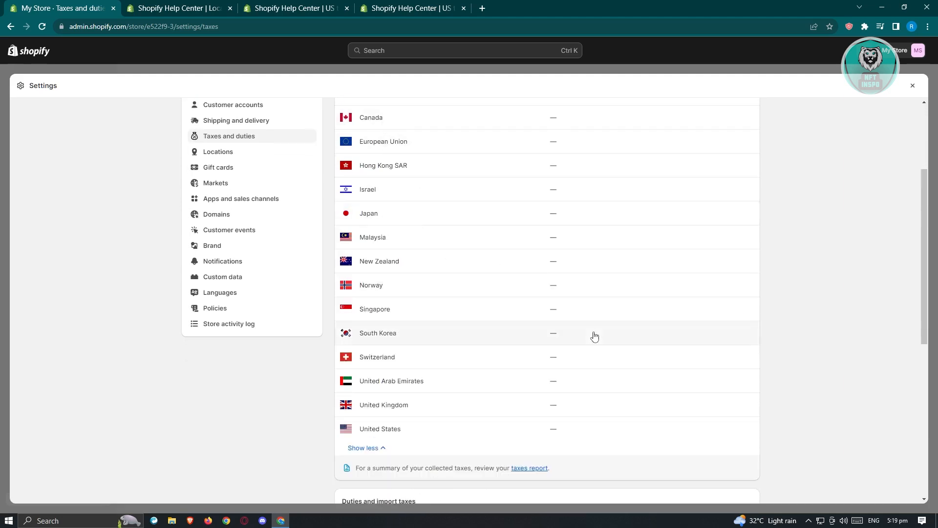
{"action": "left_click", "coordinate": [377, 430]}
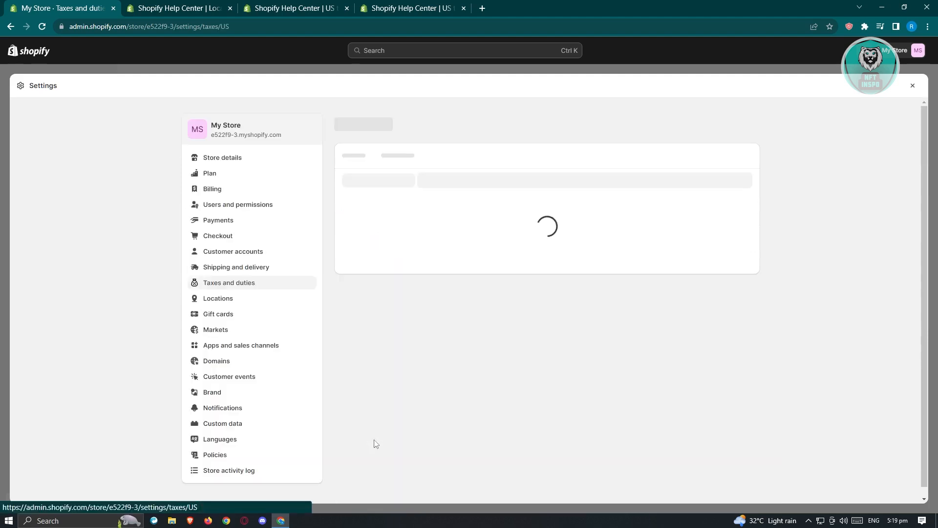
Start collecting US sales tax with Indiana as the state, leaving the sales tax ID ready for entry.
{"action": "scroll", "coordinate": [782, 327], "scroll_direction": "down", "scroll_amount": 2}
{"action": "scroll", "coordinate": [780, 327], "scroll_direction": "down", "scroll_amount": 2}
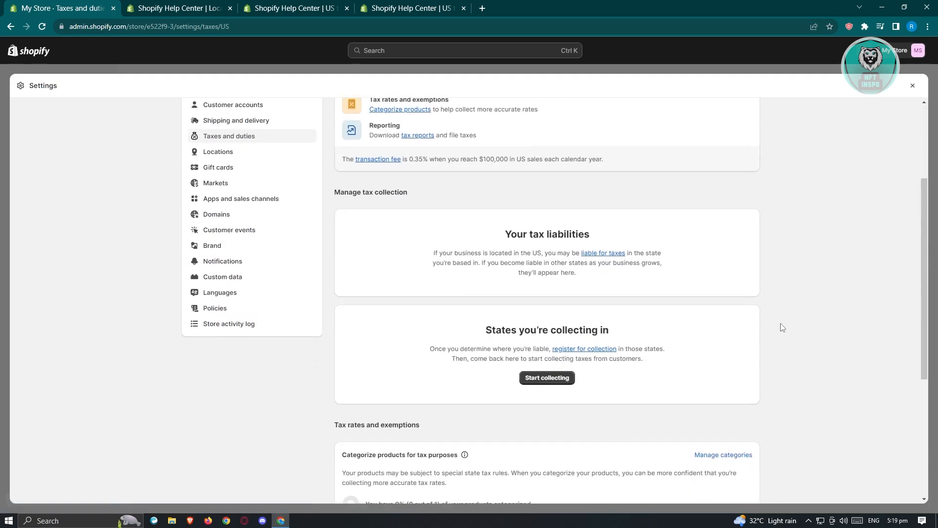
{"action": "left_click", "coordinate": [552, 380]}
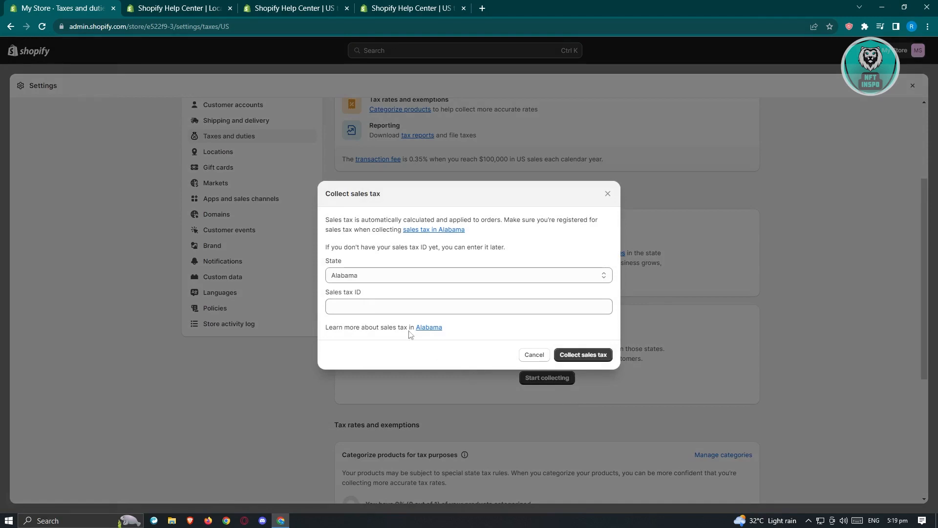
{"action": "left_click", "coordinate": [373, 275]}
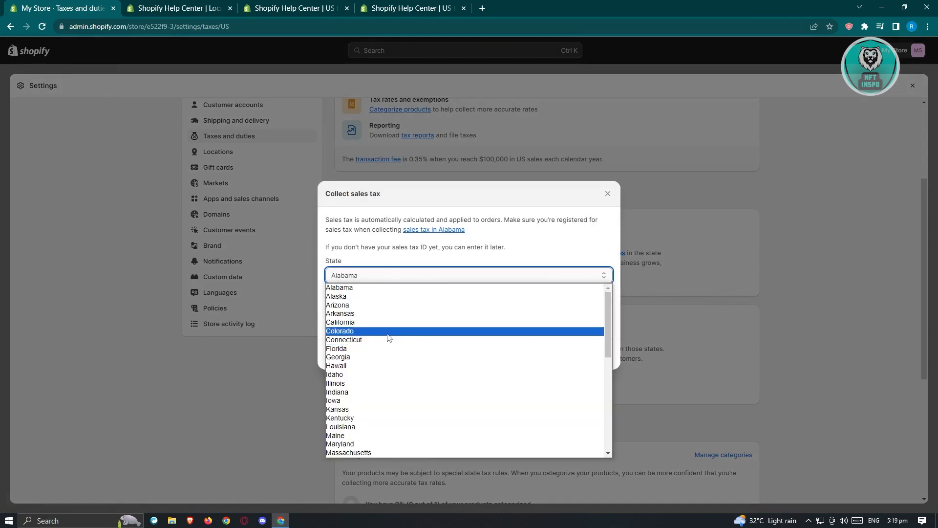
{"action": "left_click", "coordinate": [357, 393]}
{"action": "left_click", "coordinate": [465, 308]}
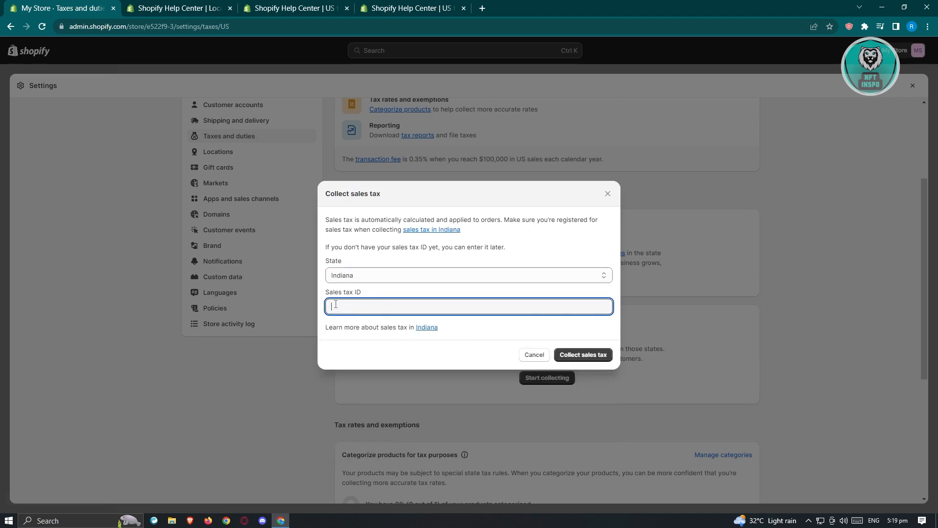
Consult the help article on sales tax in Indiana, including the state tax reference table, and return to the sales tax form.
{"action": "left_click", "coordinate": [440, 233]}
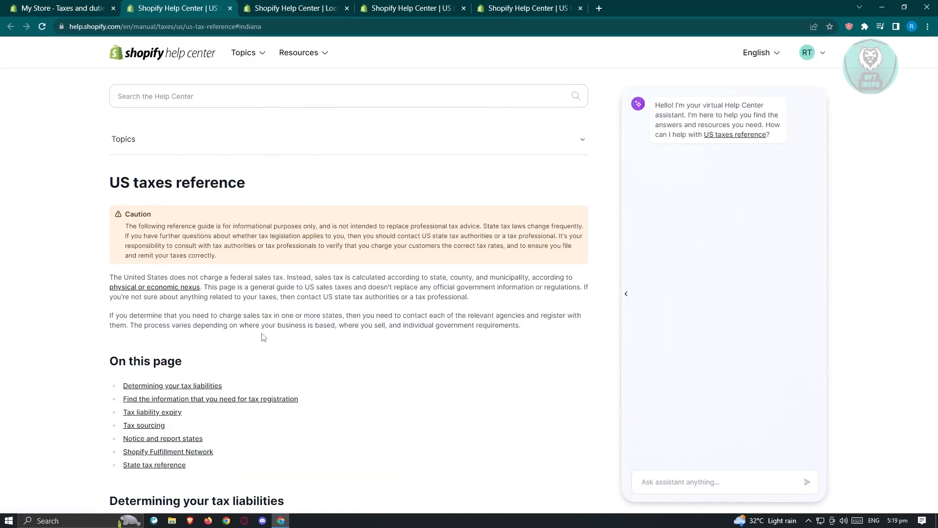
{"action": "scroll", "coordinate": [264, 334], "scroll_direction": "down", "scroll_amount": 15}
{"action": "scroll", "coordinate": [271, 329], "scroll_direction": "down", "scroll_amount": 20}
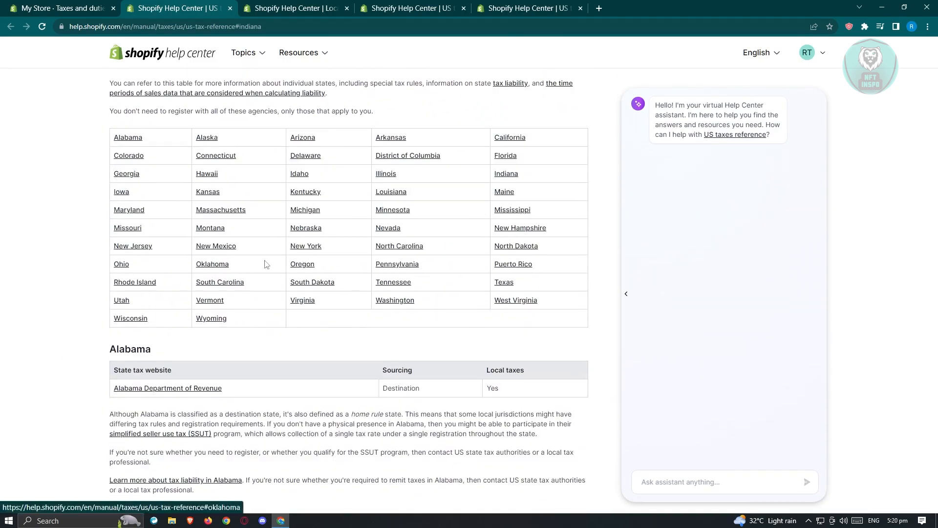
{"action": "key", "text": "ctrl+shift+Tab"}
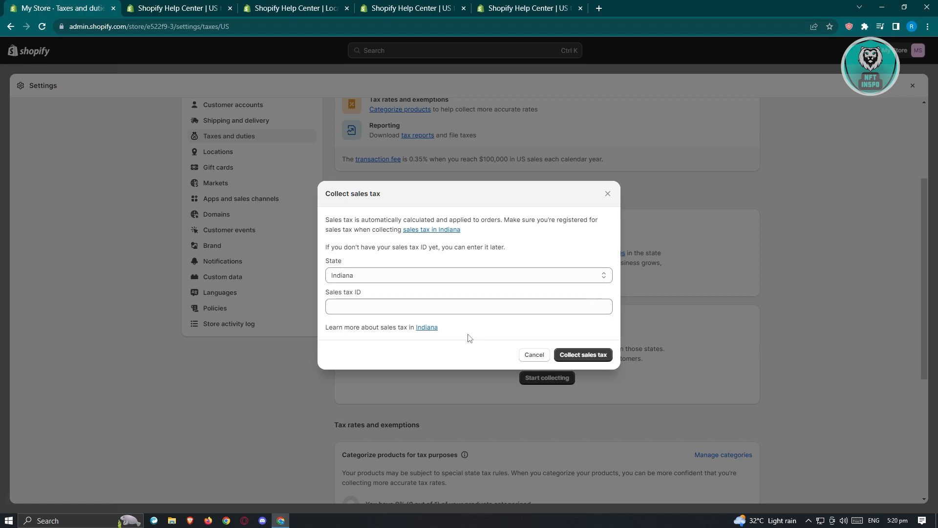
Dismiss the sales tax form, review the US tax rates and overrides, and return to the country list.
{"action": "left_click", "coordinate": [201, 401]}
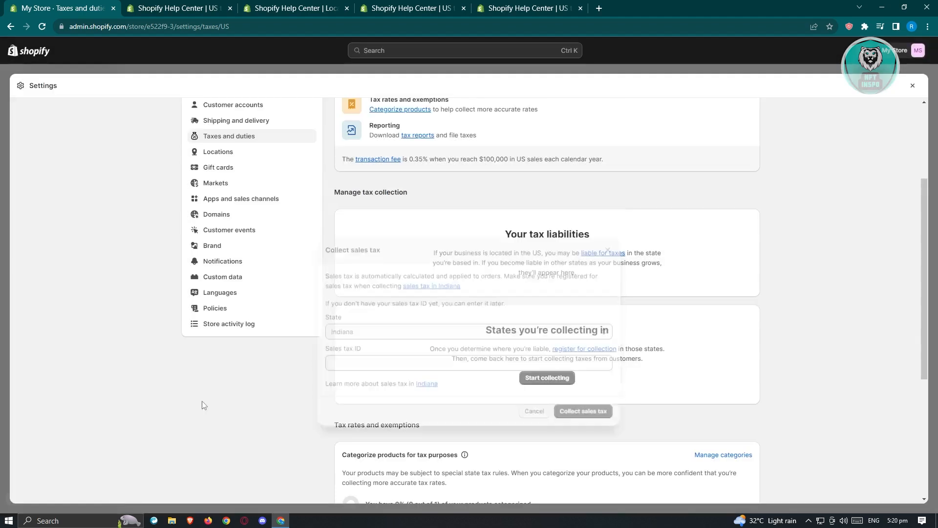
{"action": "scroll", "coordinate": [308, 377], "scroll_direction": "down", "scroll_amount": 5}
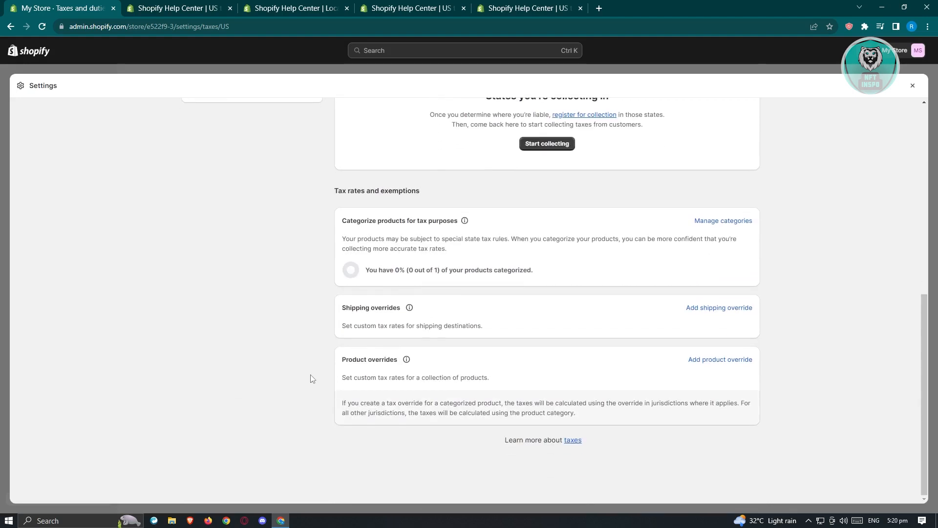
{"action": "scroll", "coordinate": [342, 378], "scroll_direction": "up", "scroll_amount": 7}
{"action": "scroll", "coordinate": [345, 380], "scroll_direction": "up", "scroll_amount": 1}
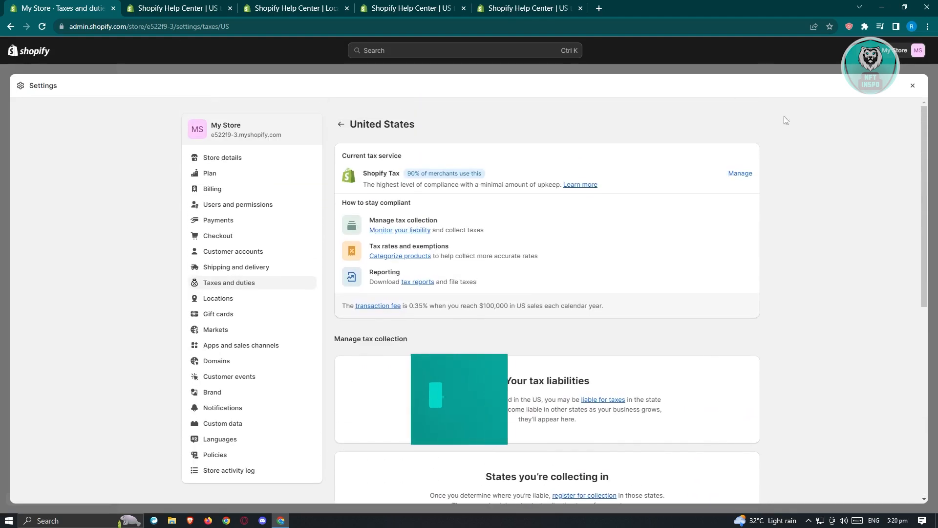
{"action": "left_click", "coordinate": [341, 124]}
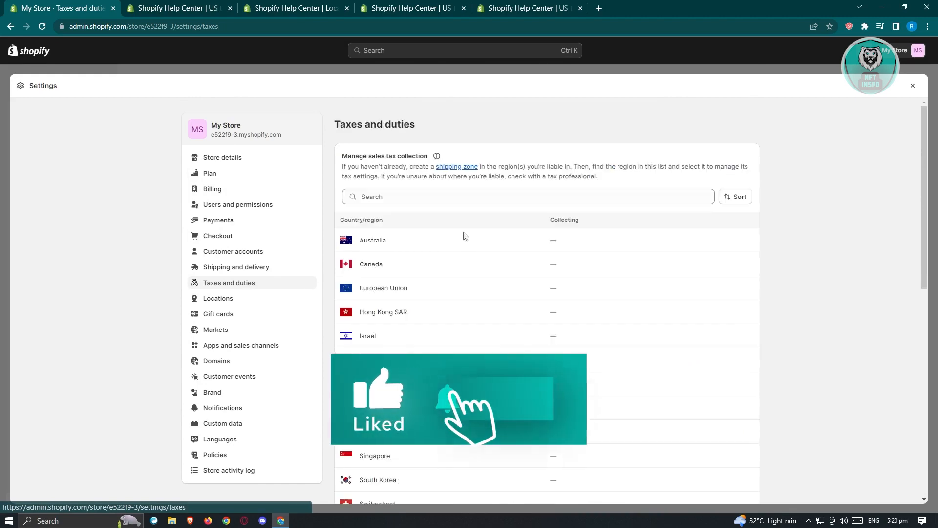
Enable charging tax on shipping rates, save the tax settings and close the store settings.
{"action": "scroll", "coordinate": [477, 237], "scroll_direction": "down", "scroll_amount": 5}
{"action": "scroll", "coordinate": [476, 236], "scroll_direction": "down", "scroll_amount": 5}
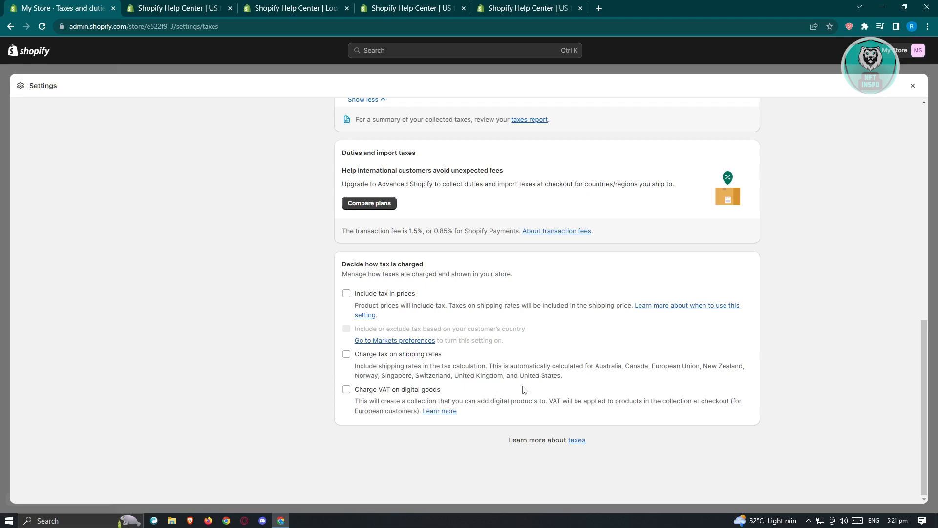
{"action": "left_click", "coordinate": [347, 355]}
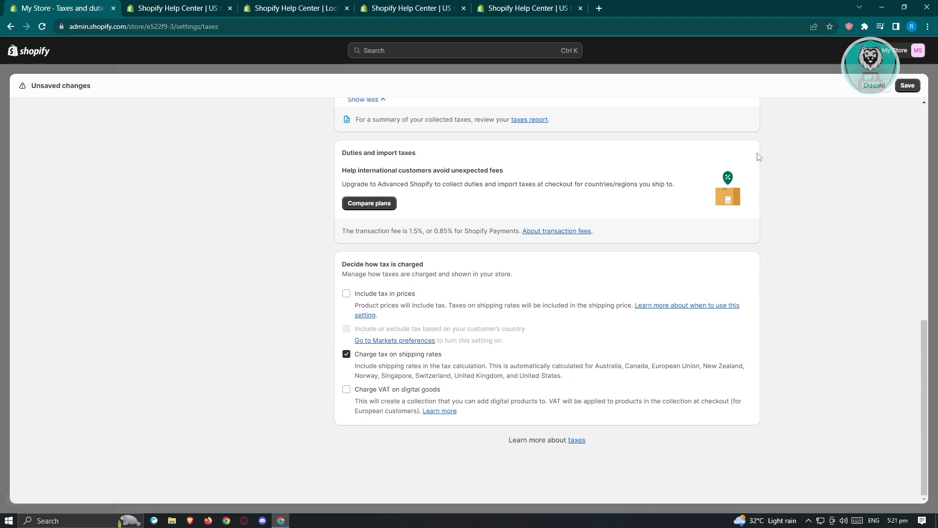
{"action": "left_click", "coordinate": [910, 86]}
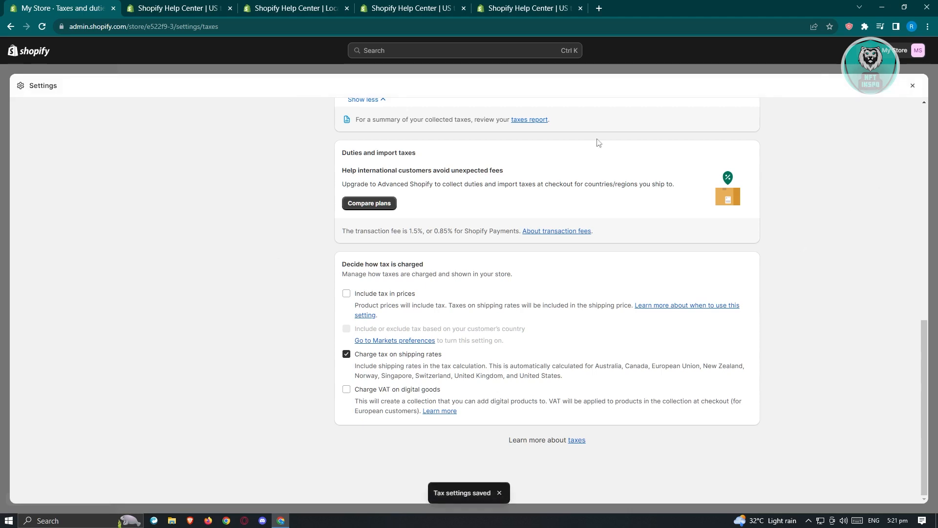
{"action": "left_click", "coordinate": [912, 85]}
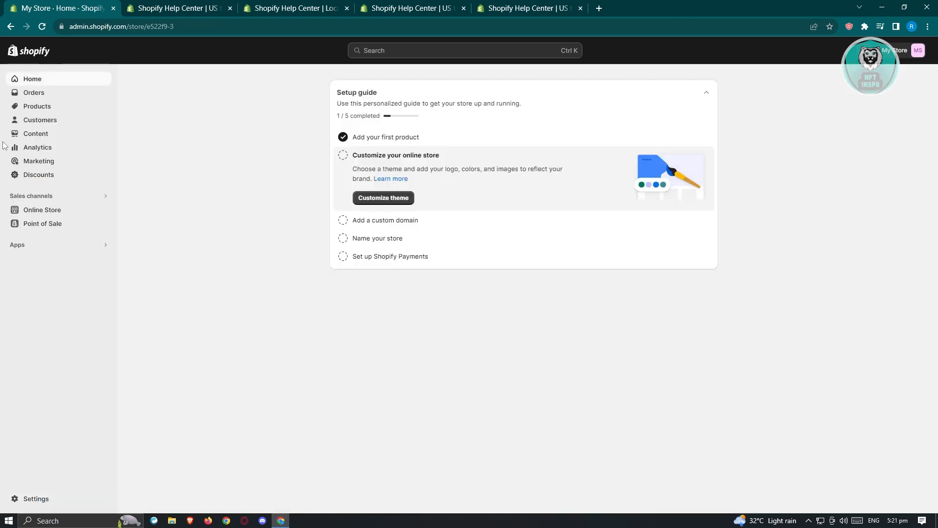
Open the STICKER product and select its Black / Small variant.
{"action": "left_click", "coordinate": [41, 107]}
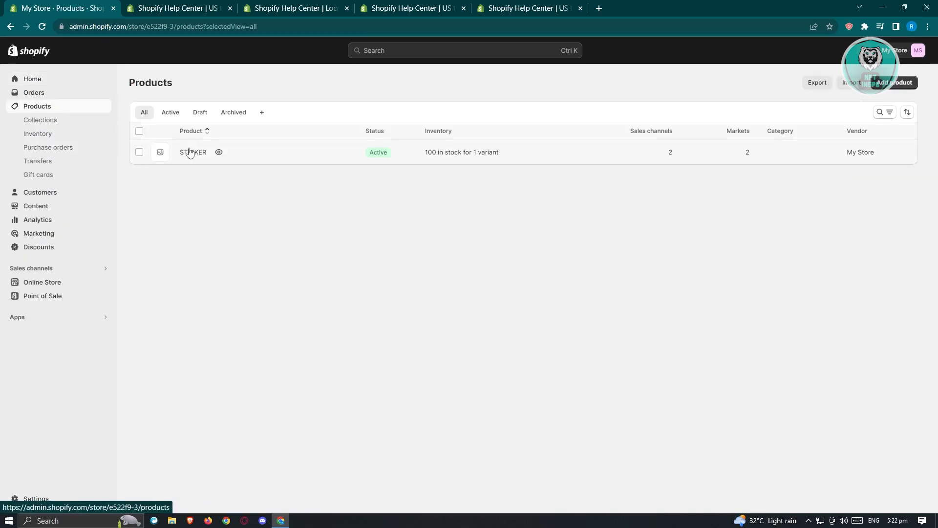
{"action": "left_click", "coordinate": [190, 152]}
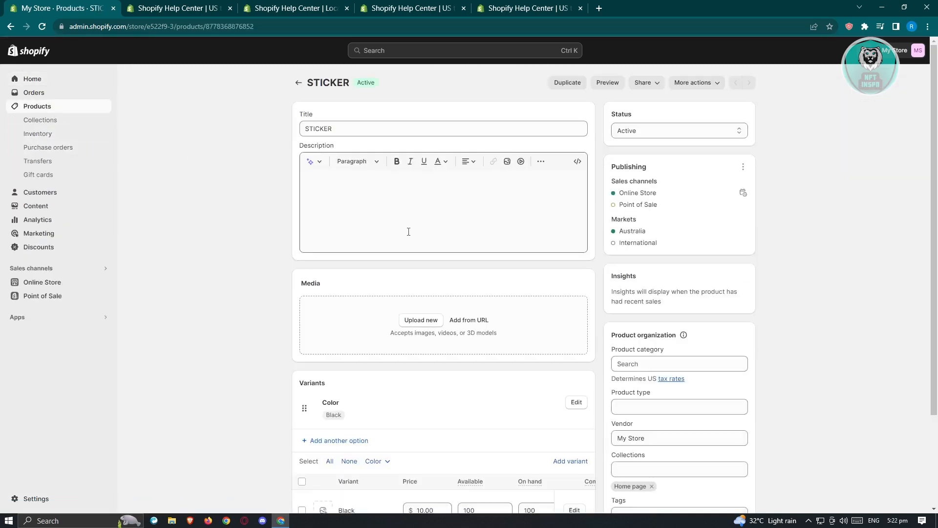
{"action": "scroll", "coordinate": [430, 234], "scroll_direction": "down", "scroll_amount": 3}
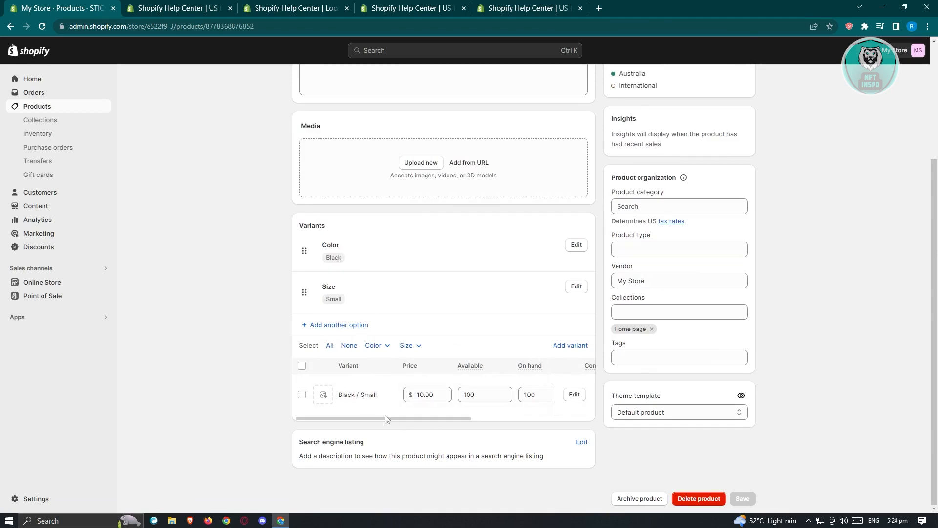
{"action": "left_click_drag", "start_coordinate": [386, 418], "coordinate": [388, 417]}
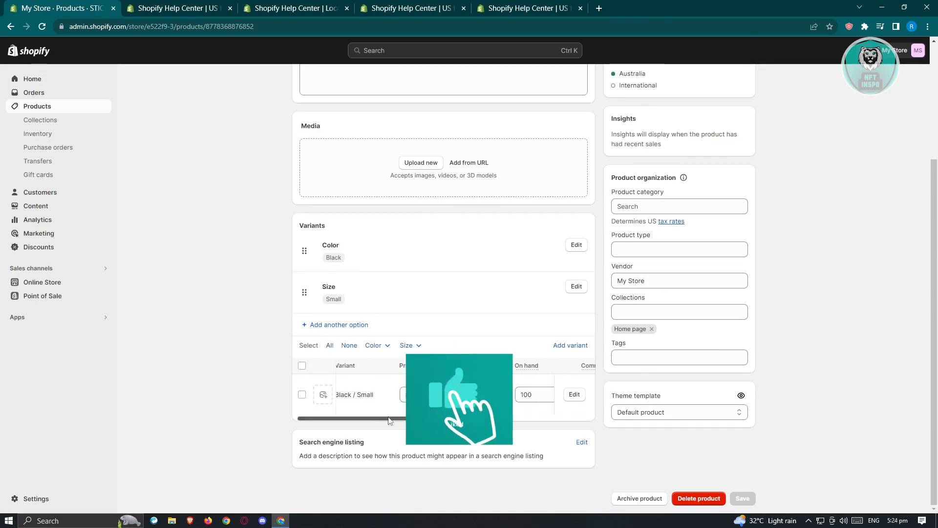
{"action": "left_click", "coordinate": [356, 408]}
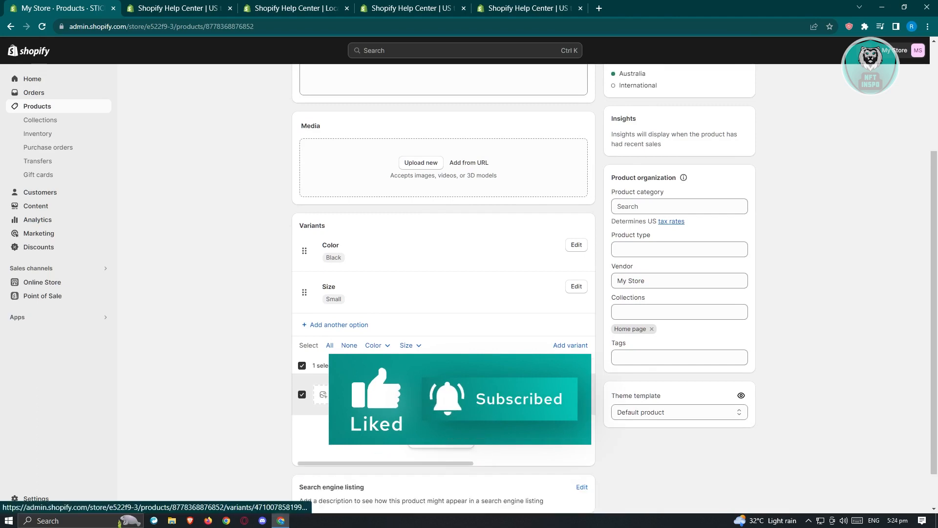
Open the Black / Small variant's details and check the option to charge tax on this variant in its pricing.
{"action": "left_click", "coordinate": [358, 394]}
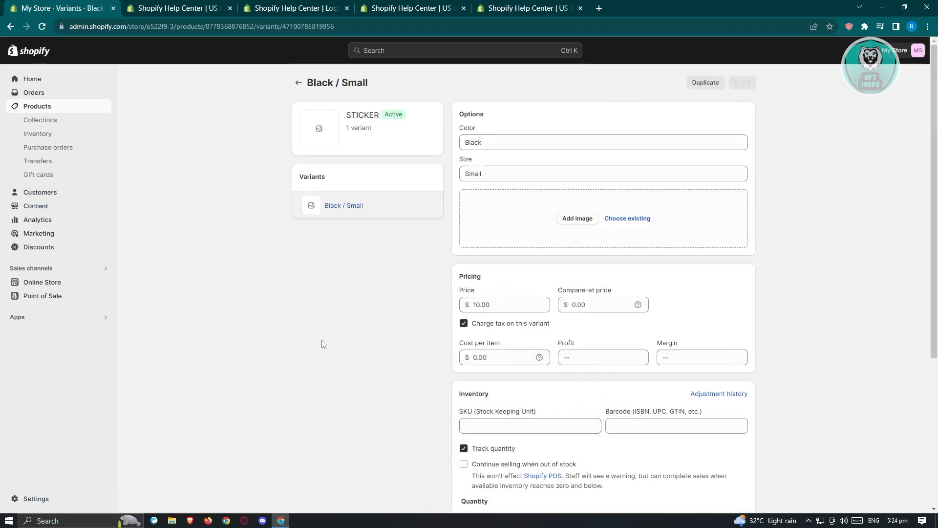
{"action": "scroll", "coordinate": [488, 365], "scroll_direction": "down", "scroll_amount": 1}
{"action": "scroll", "coordinate": [487, 365], "scroll_direction": "down", "scroll_amount": 2}
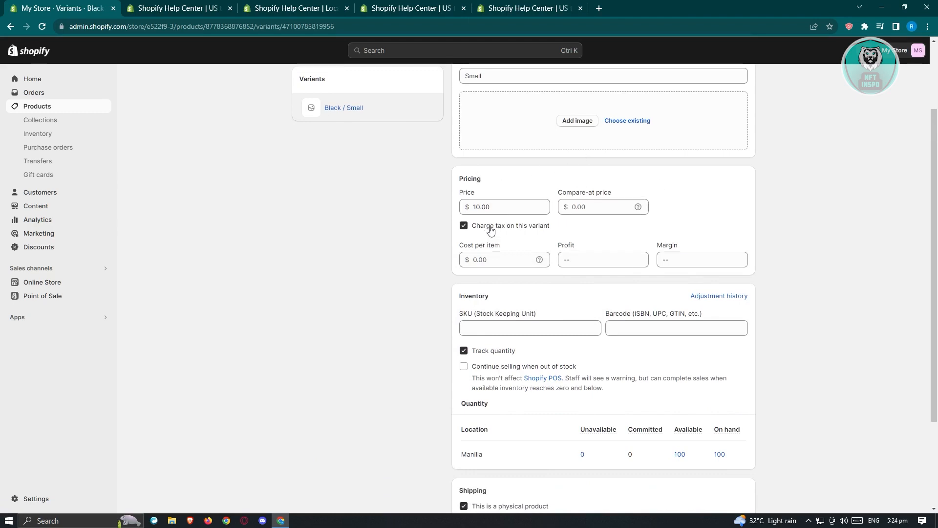
{"action": "left_click_drag", "start_coordinate": [555, 228], "coordinate": [475, 231]}
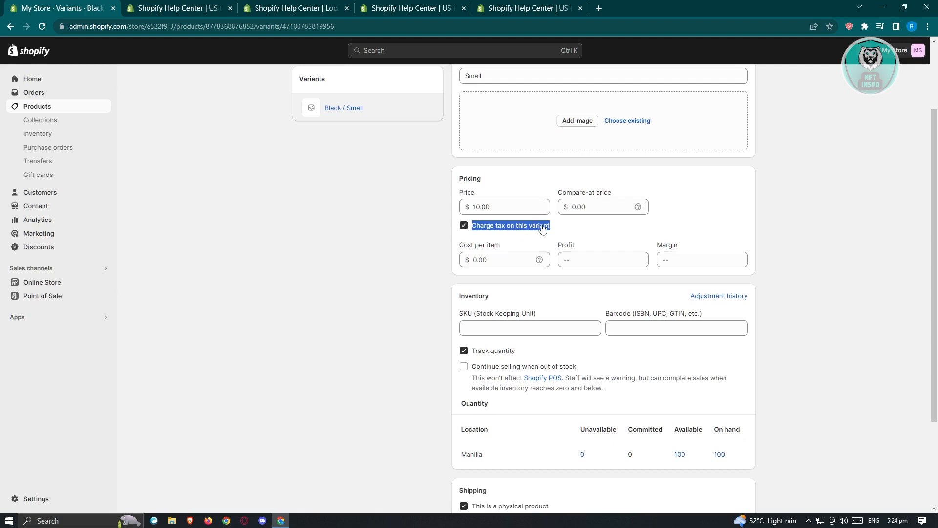
{"action": "left_click", "coordinate": [375, 281]}
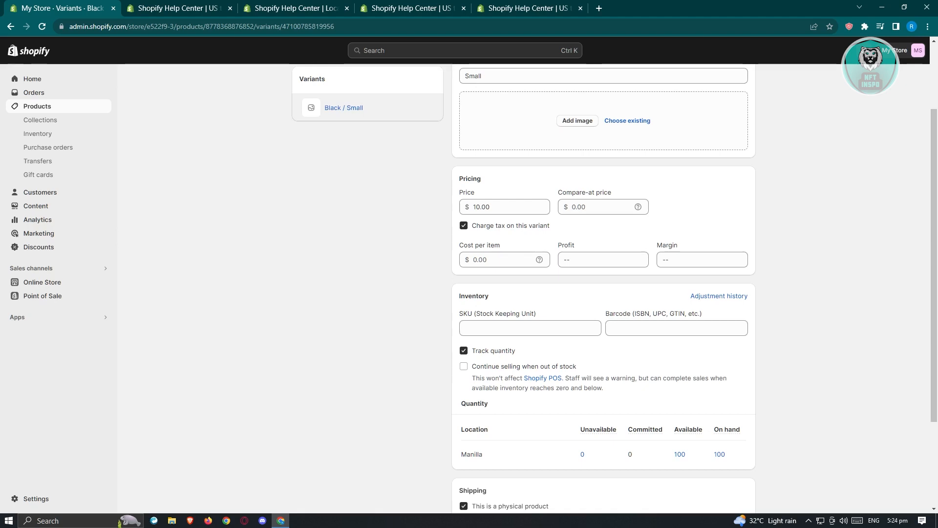
Review the store's locations in the store settings, and close the settings.
{"action": "left_click", "coordinate": [33, 499]}
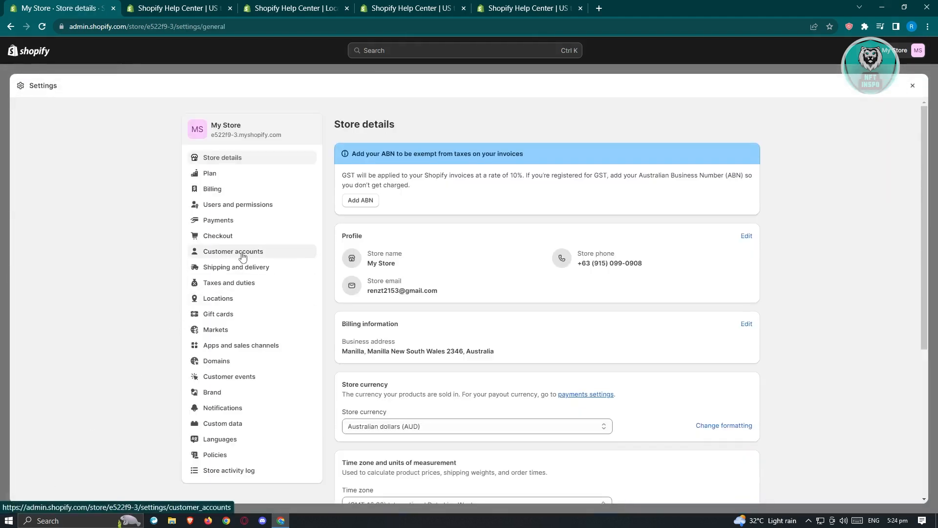
{"action": "left_click", "coordinate": [239, 302]}
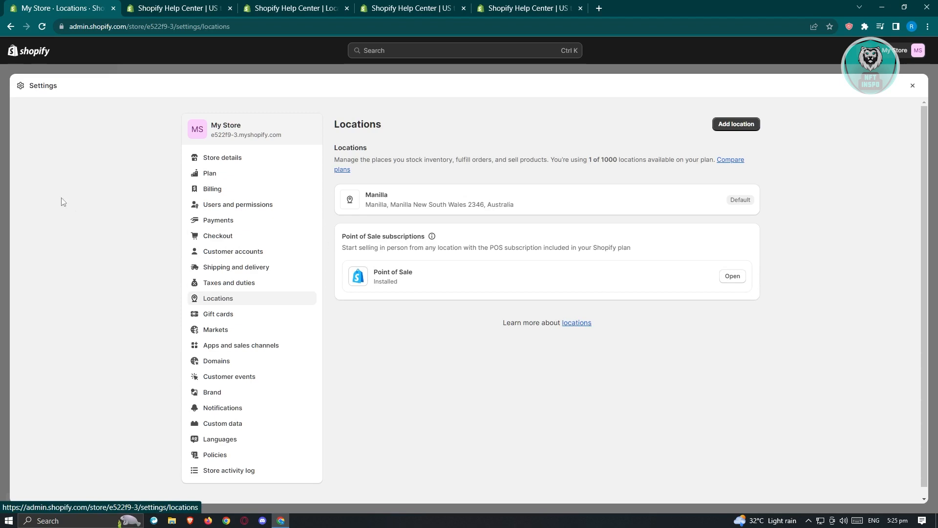
{"action": "key", "text": "Escape"}
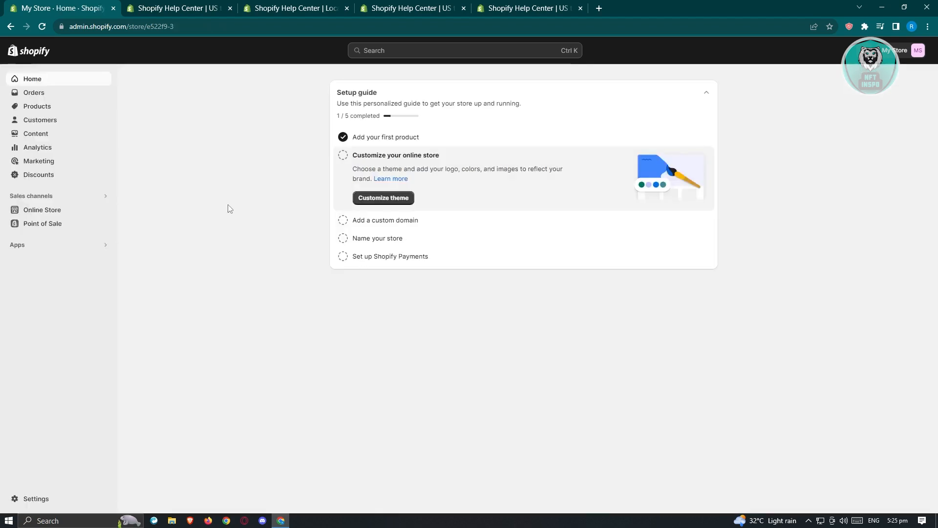